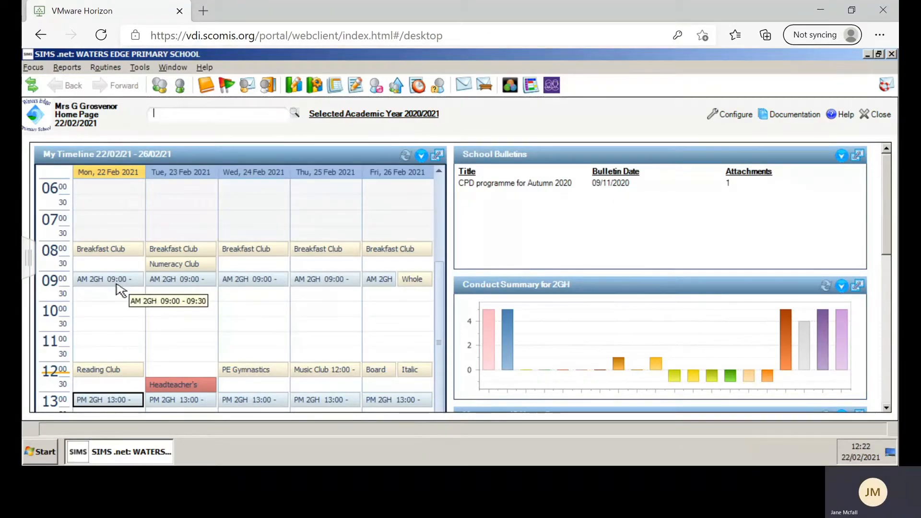
Step: Open Monday's 09:00 AM register for class 2GH and mark the whole class present with the / code
click(120, 283)
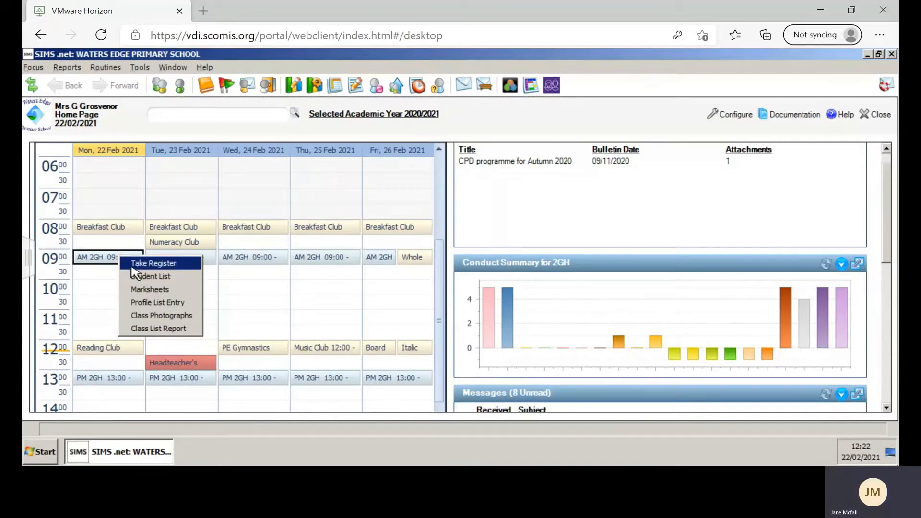
click(138, 265)
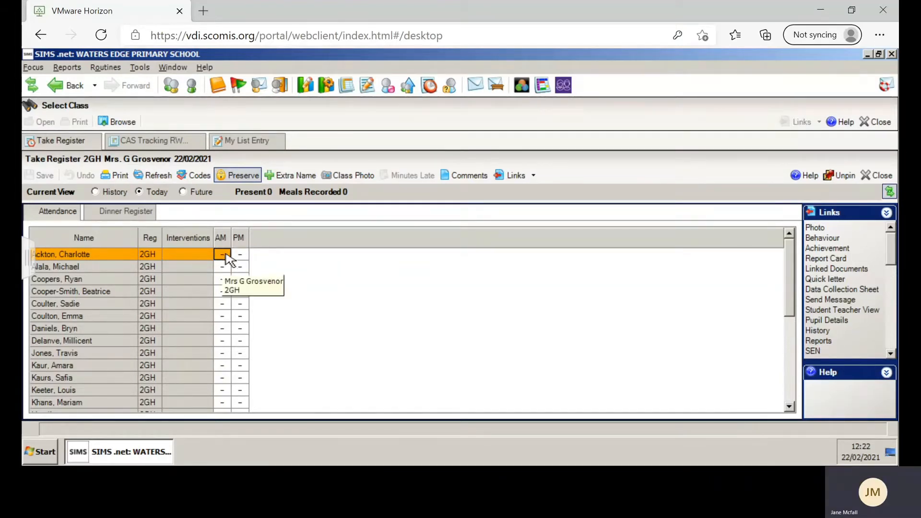
text(/)
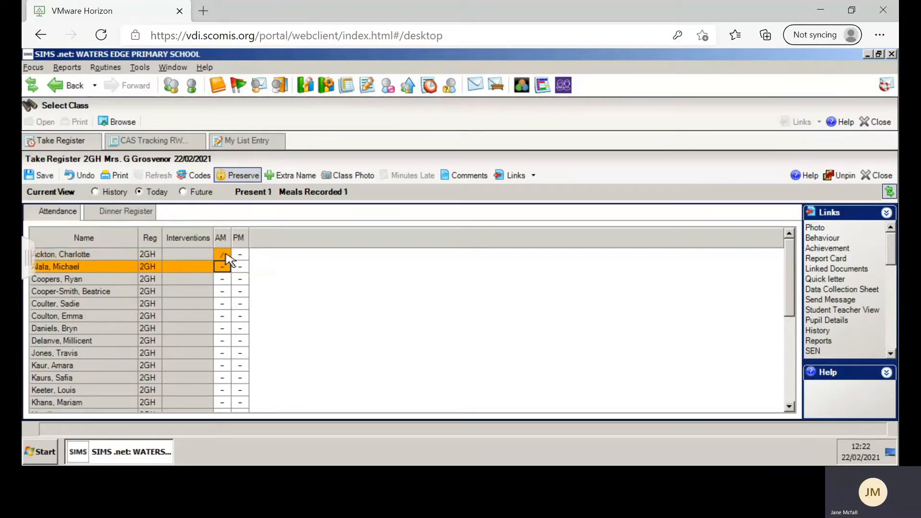
text(////)
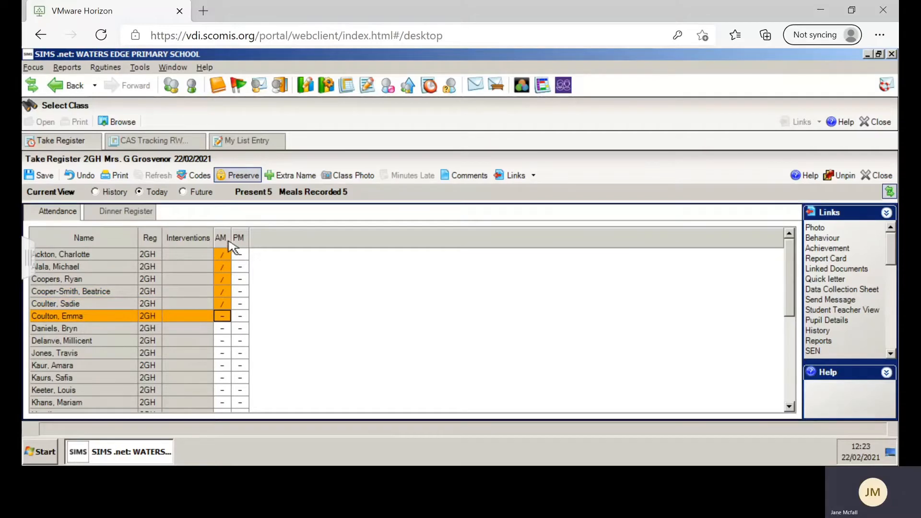
click(226, 242)
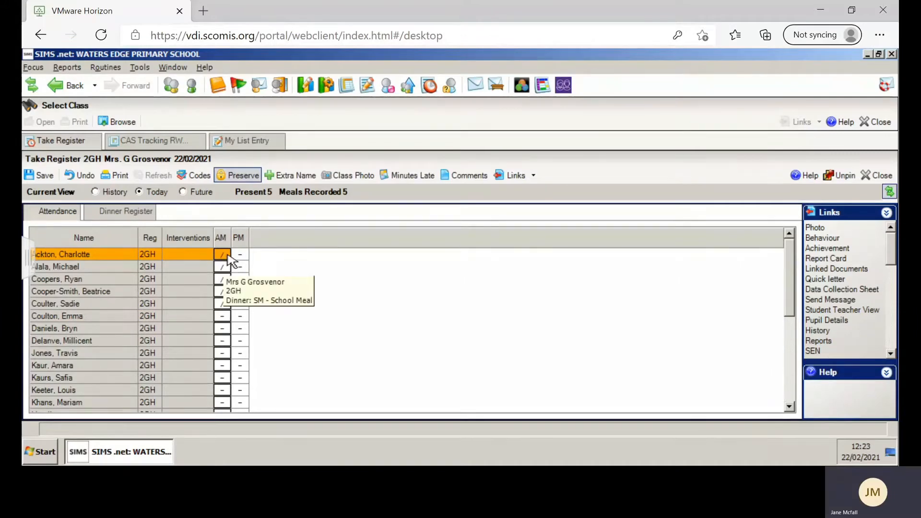
text(/)
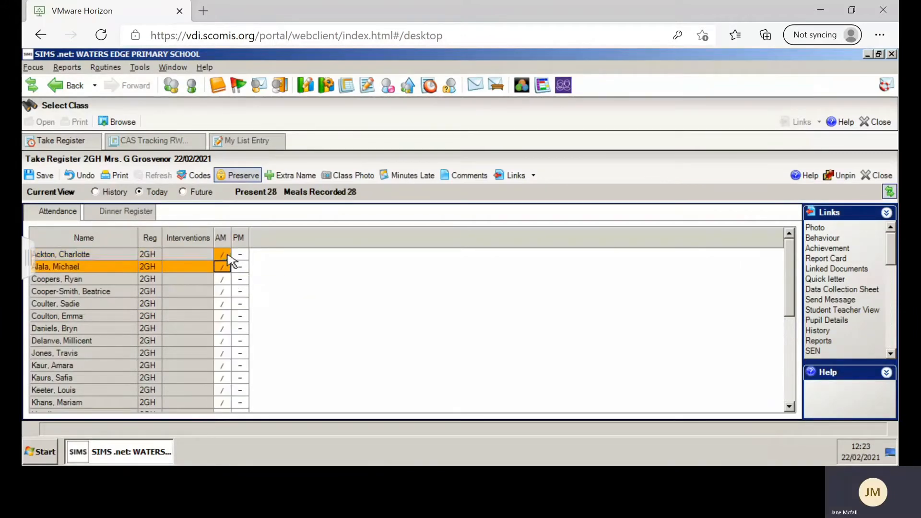
Step: Set the AM mark to N for the eighth pupil, / for the next four pupils and L for the thirteenth
shift+click(227, 341)
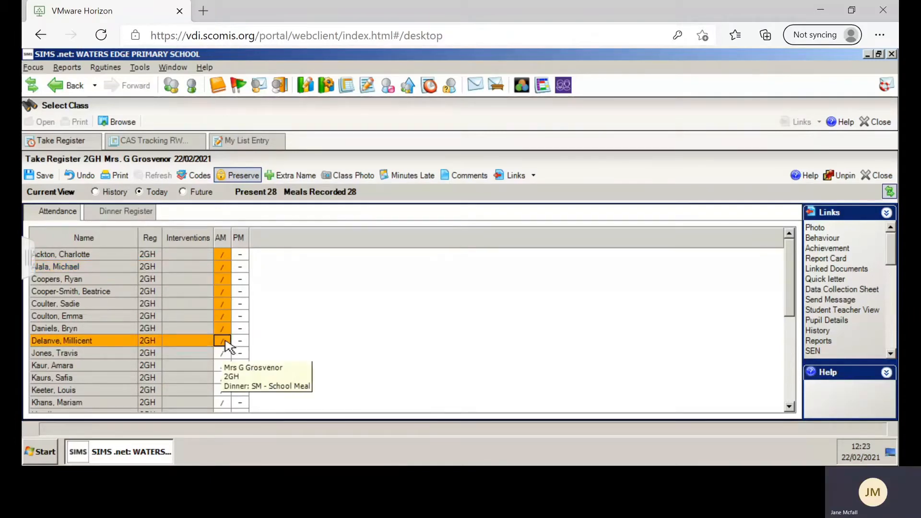
text(N)
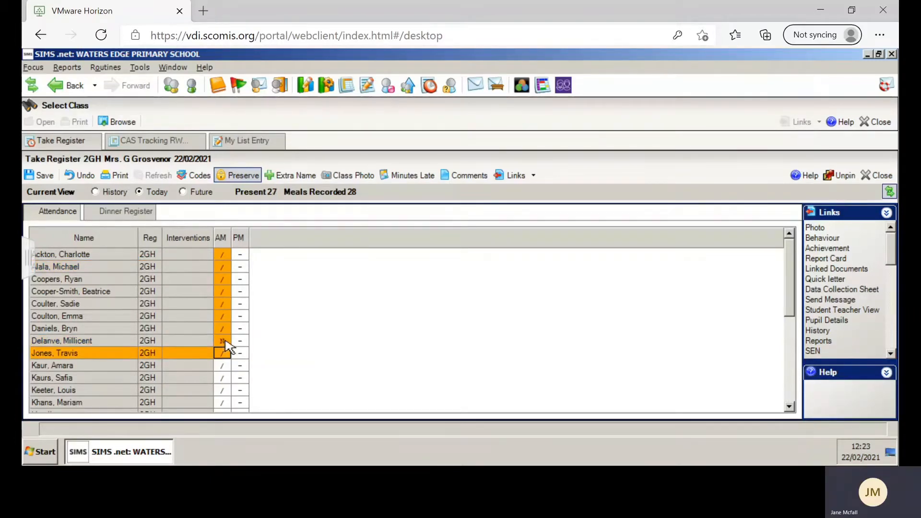
text(////)
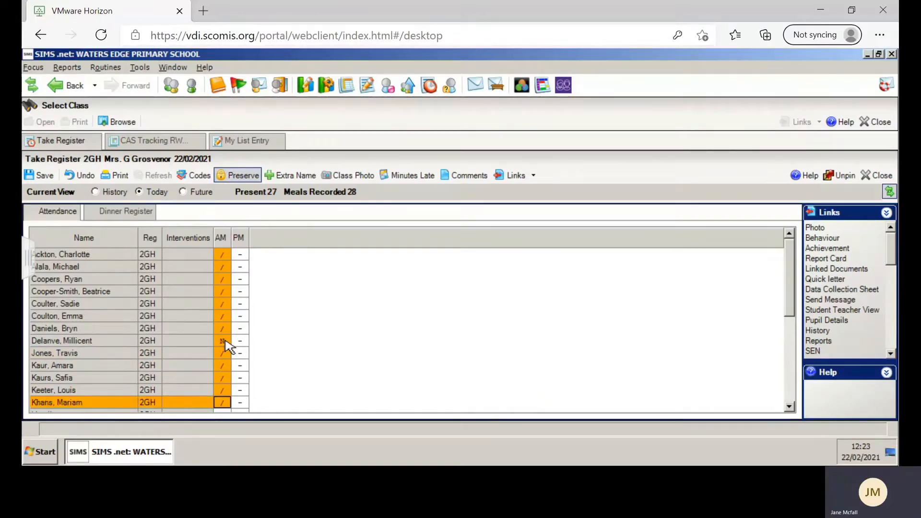
text(L)
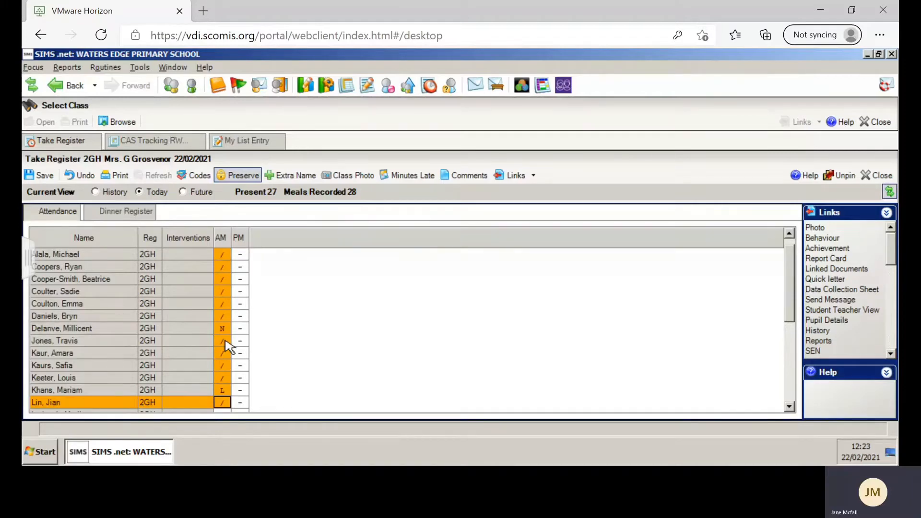
Step: Record 10 minutes late against the AM mark of the pupil coded L
right_click(232, 390)
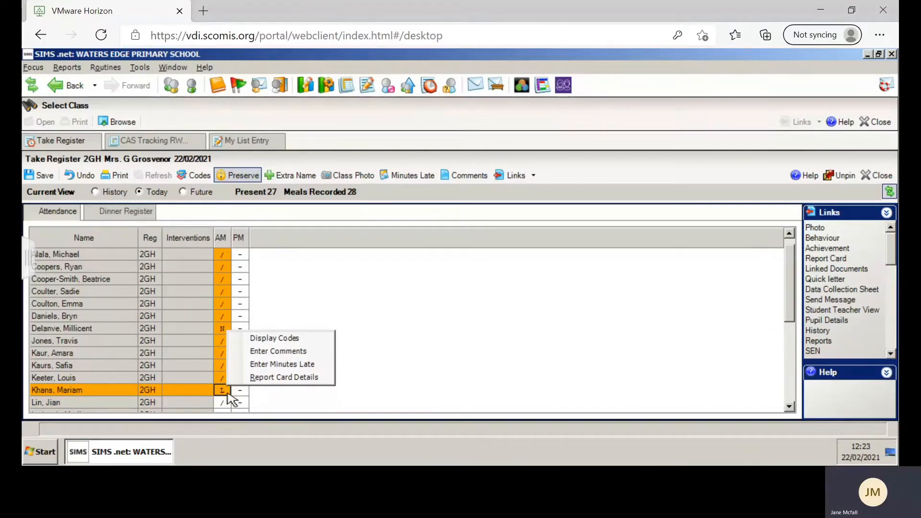
click(267, 367)
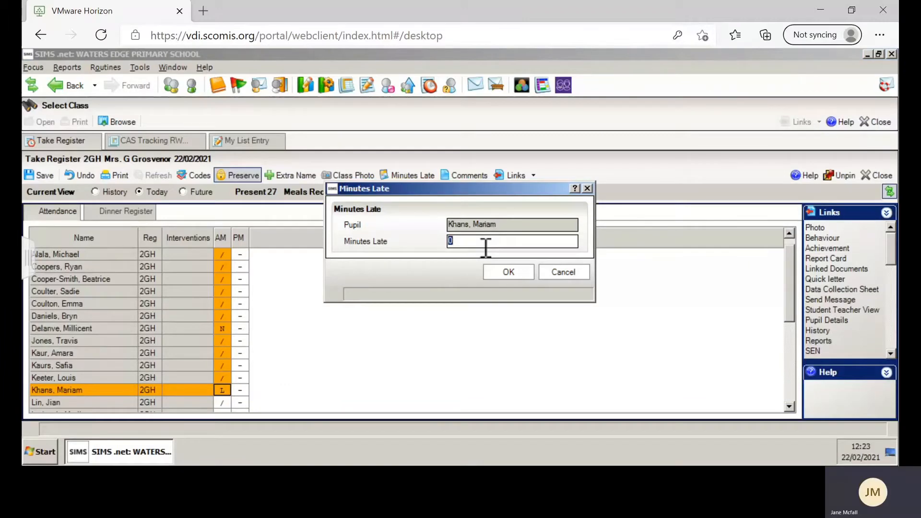
text(10)
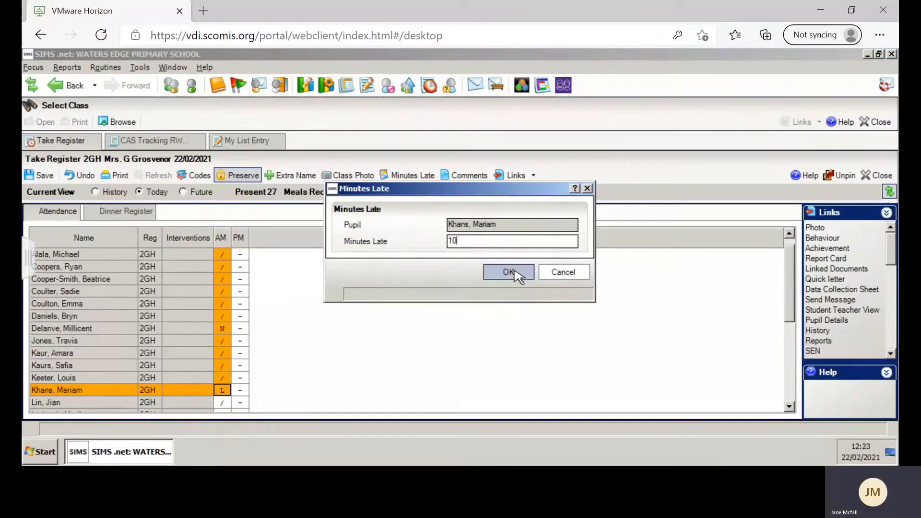
click(511, 273)
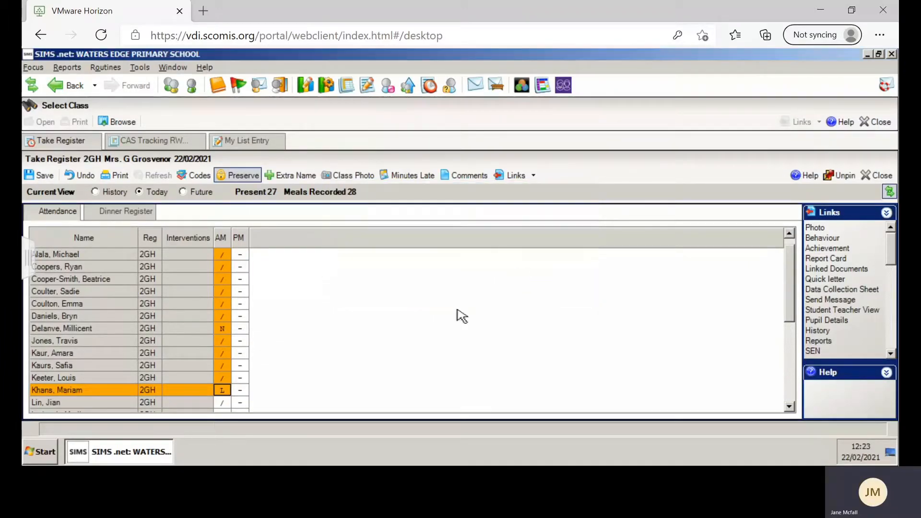
Step: Add the comment "missed the bus" to the late pupil's AM mark
right_click(228, 392)
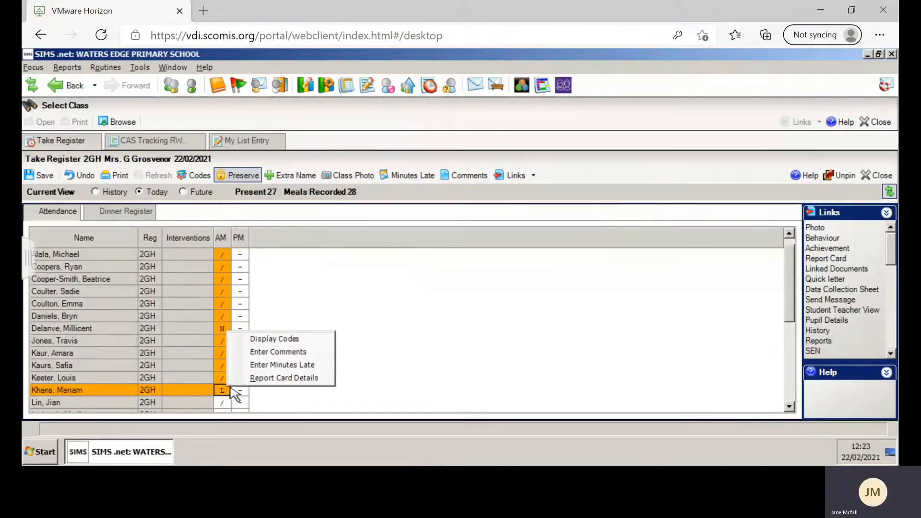
click(261, 352)
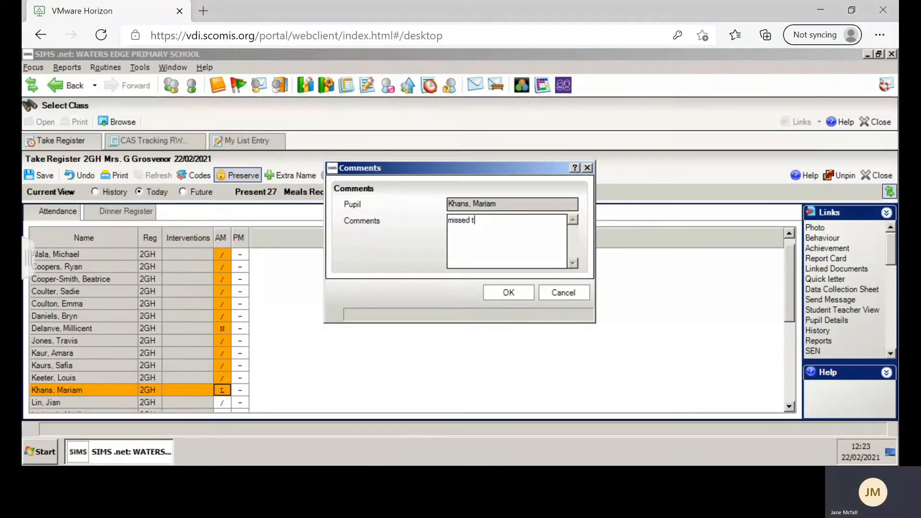
text(missed the bus)
click(500, 297)
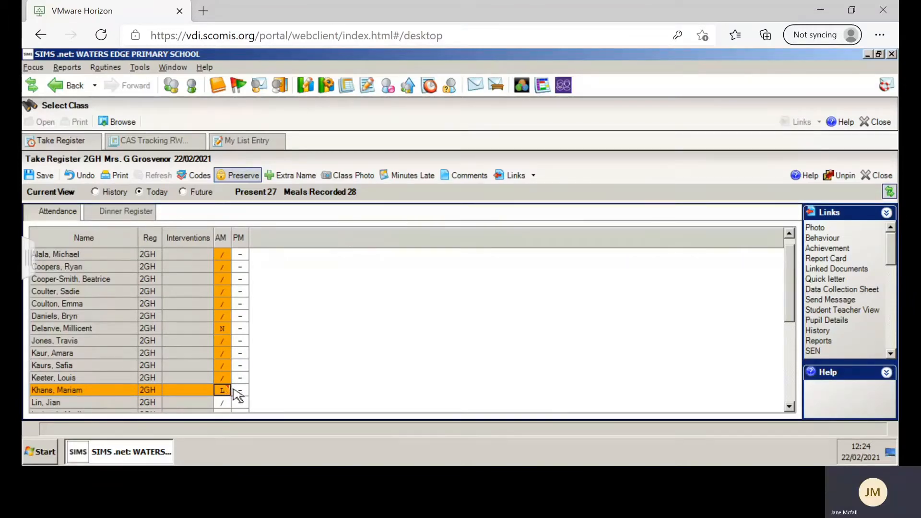
Step: Reopen the comment on the late pupil's AM mark to review it, and close it again
right_click(234, 396)
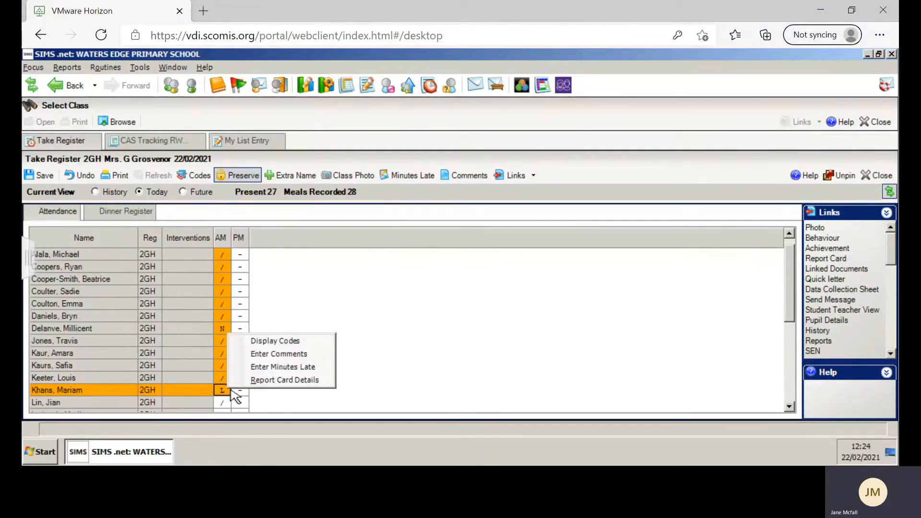
click(259, 354)
click(510, 294)
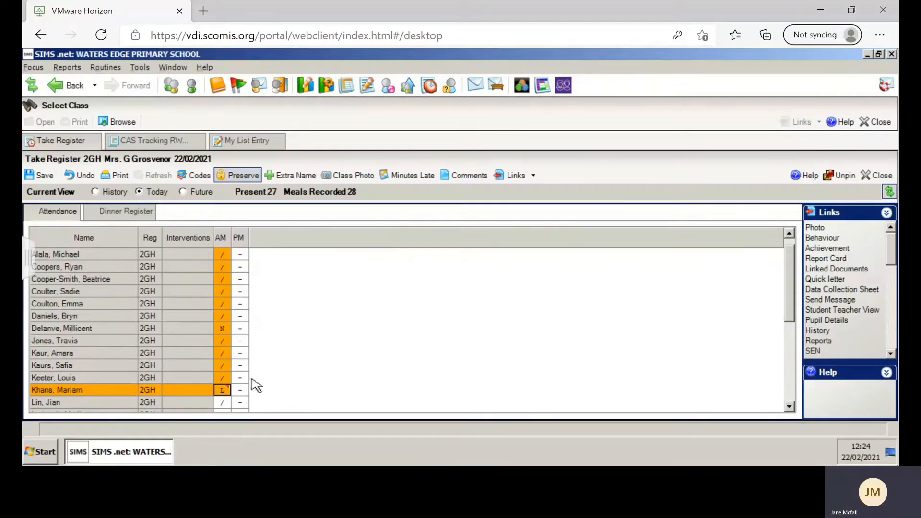
Step: Display the list of attendance codes from a PM mark, look through it and close it
right_click(245, 290)
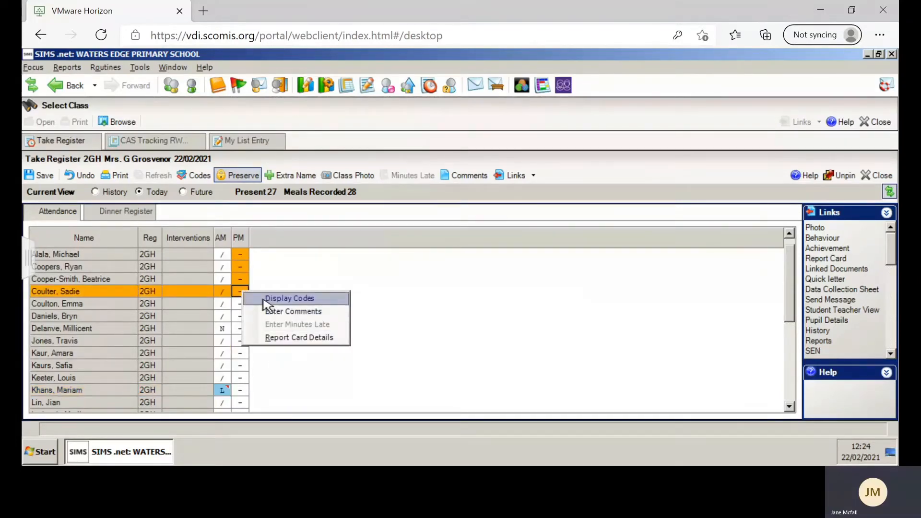
click(266, 300)
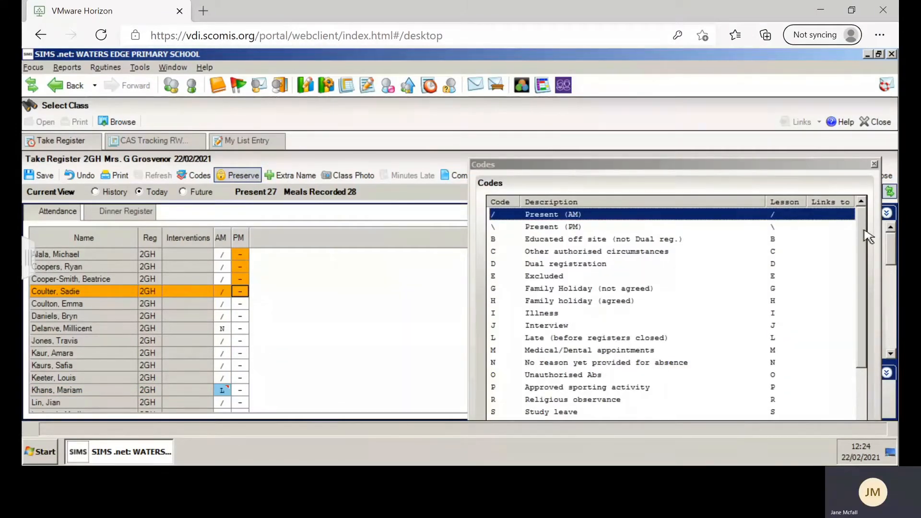
mouse_move(868, 235)
mouse_down()
mouse_move(872, 292)
mouse_move(870, 223)
mouse_up()
click(875, 164)
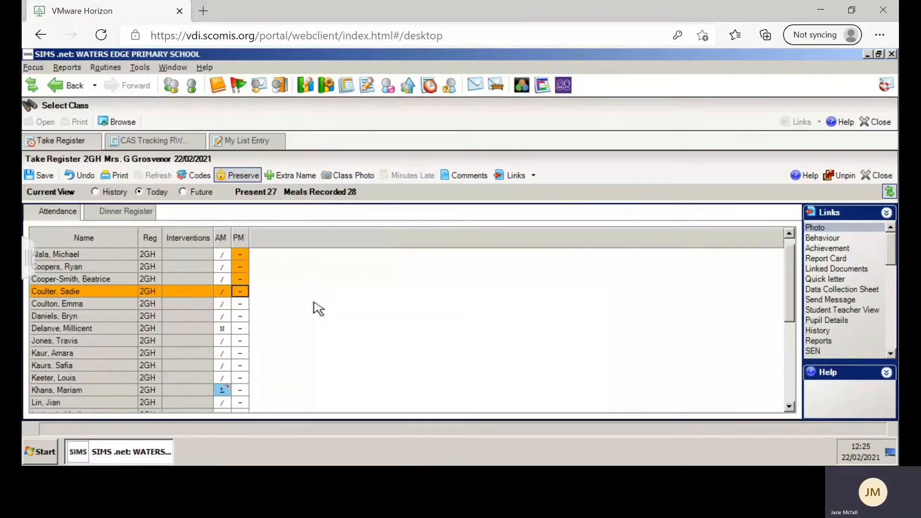
Step: Add the first listed 6KH pupil as an extra name for this session only, and save the register
click(291, 177)
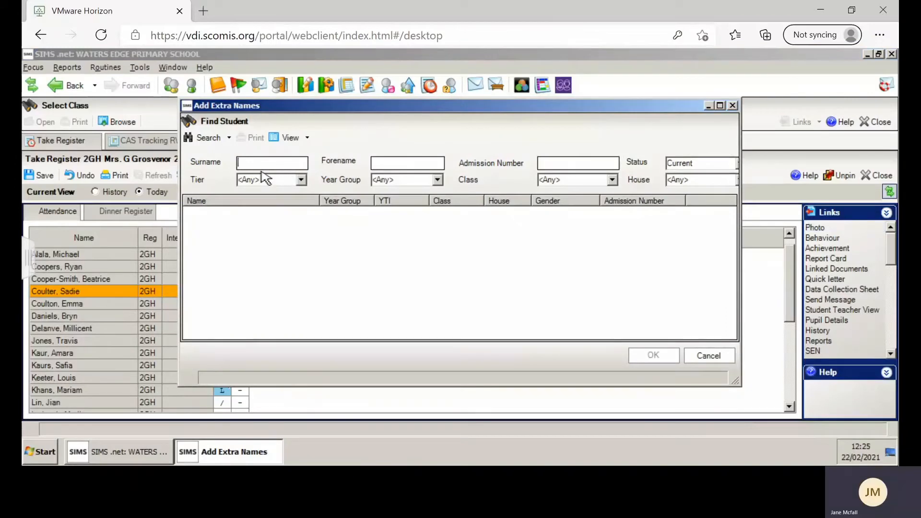
click(215, 140)
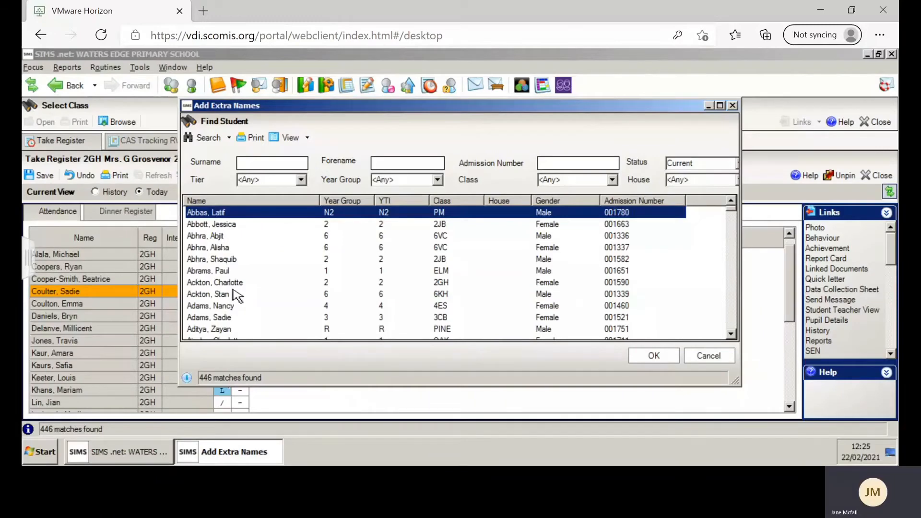
click(230, 294)
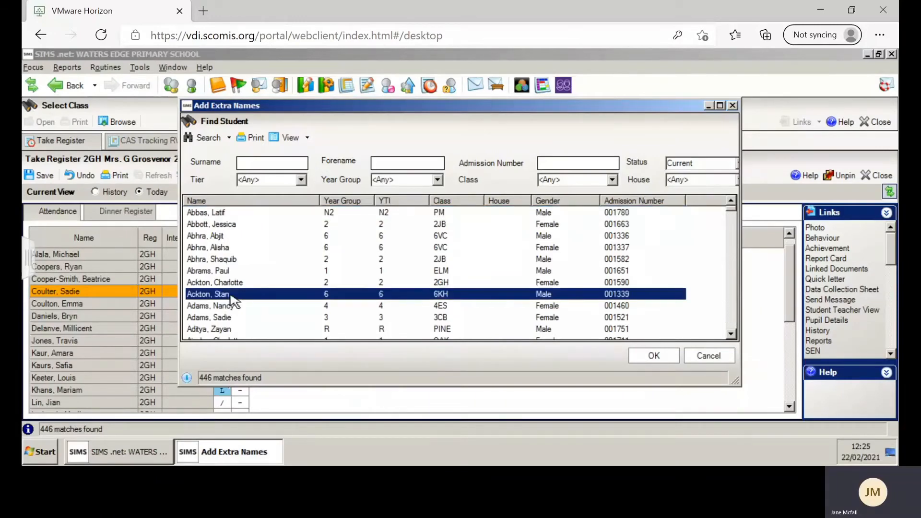
click(643, 357)
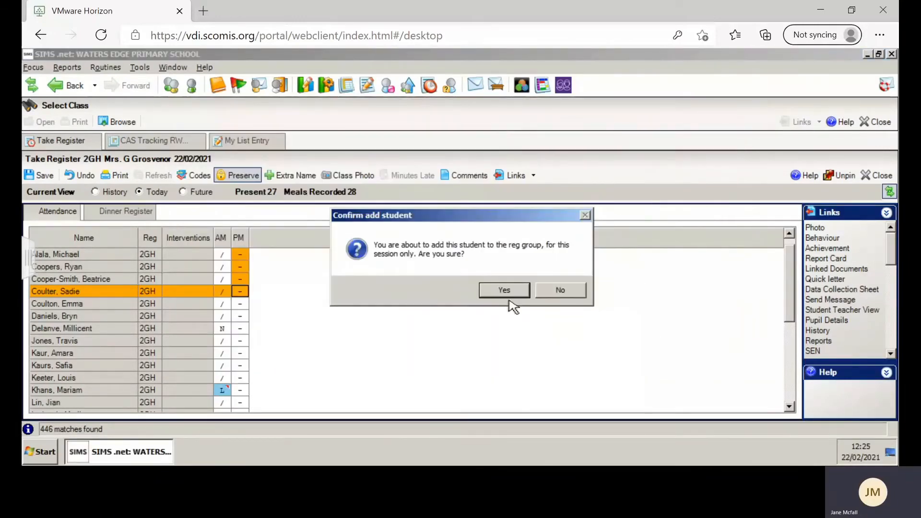
click(504, 291)
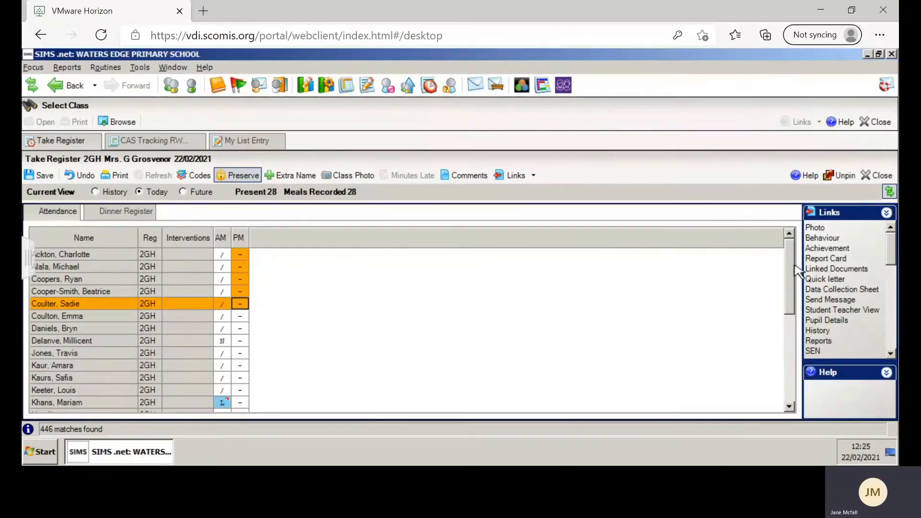
drag(790, 288, 779, 379)
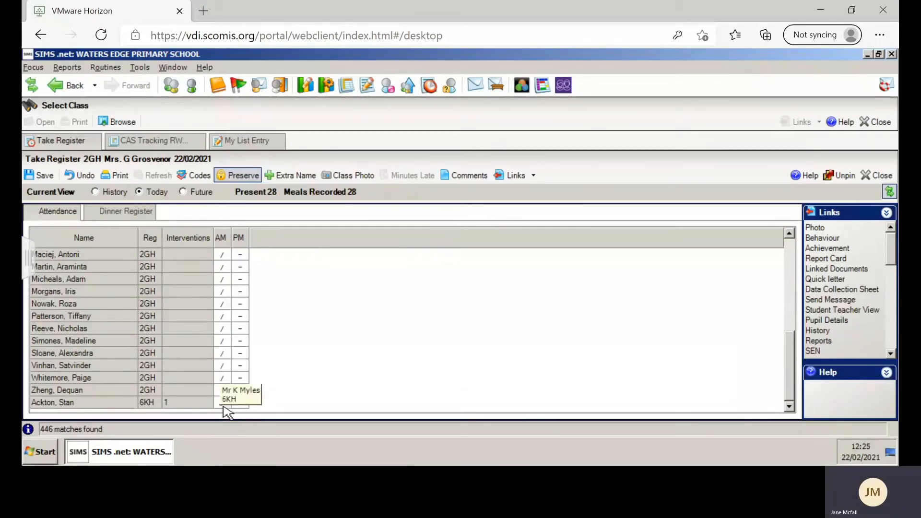
click(51, 177)
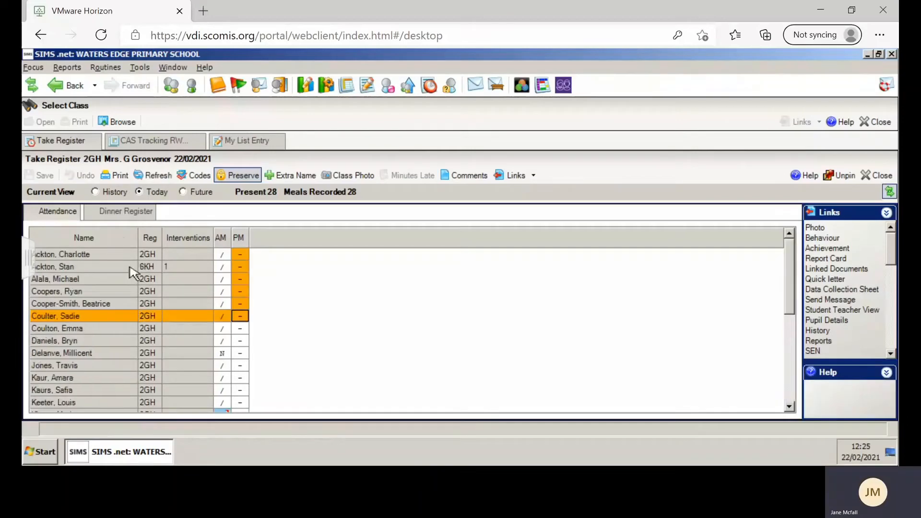
Step: Show the Medical Condition column in the register and sort the pupils by Reg in descending order
right_click(119, 238)
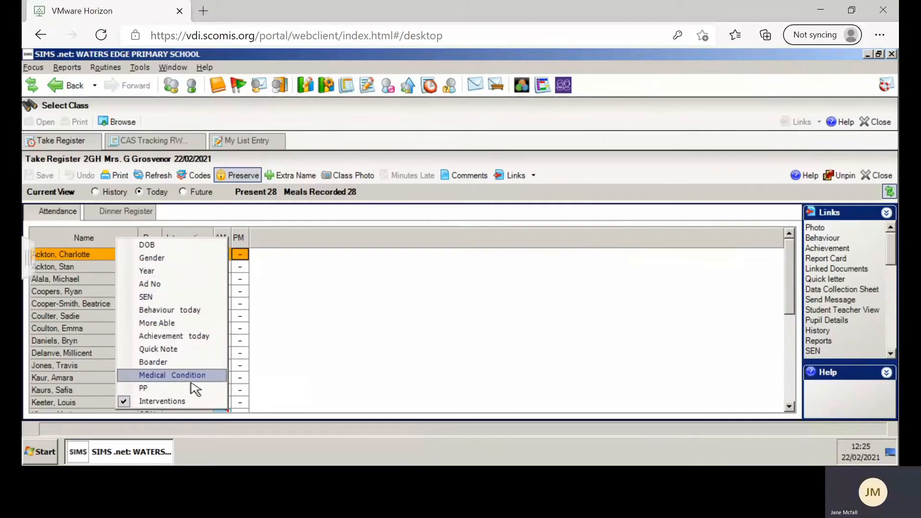
click(221, 380)
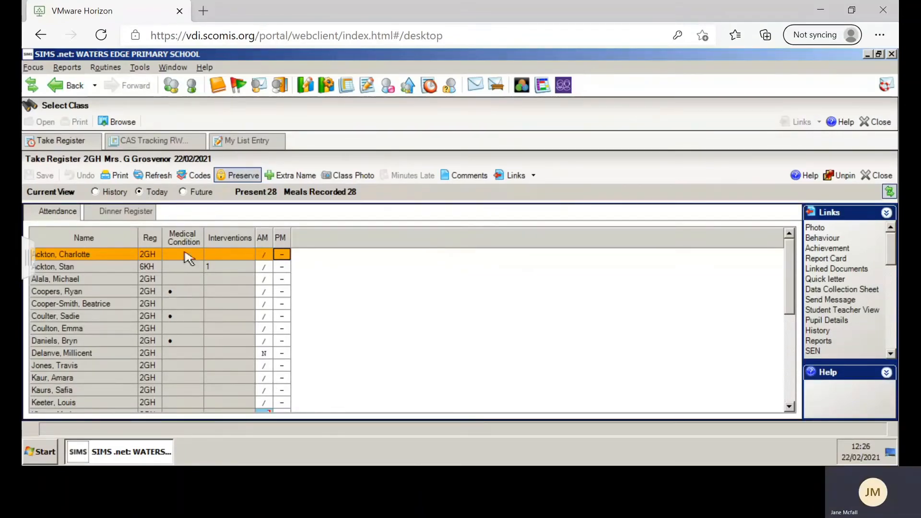
right_click(157, 246)
click(154, 239)
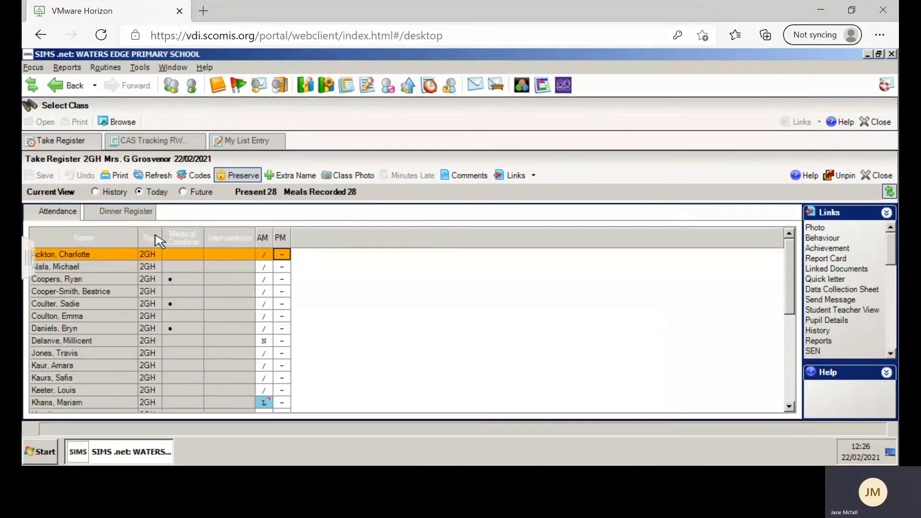
right_click(153, 239)
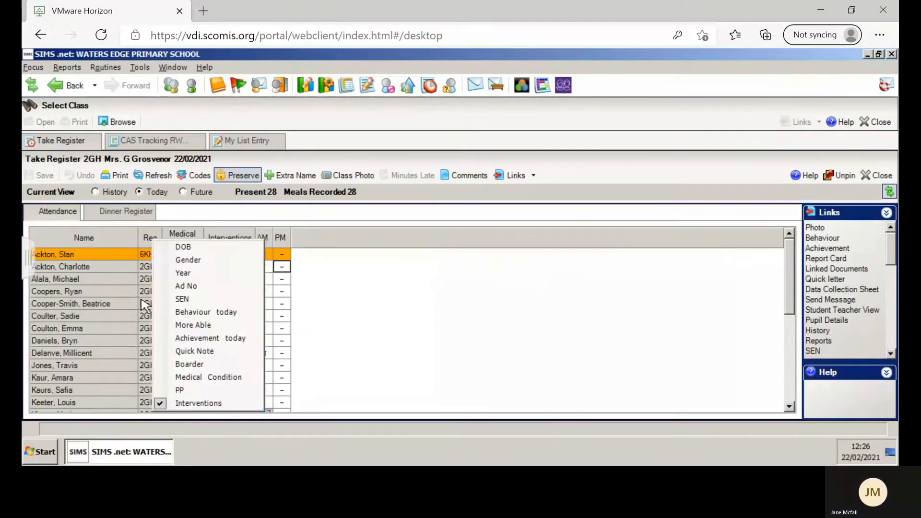
Step: Look through the Add Behaviour and Add Achievement options for the fifth pupil in the 2GH register, including the Disruptive Behaviour outcomes
click(104, 307)
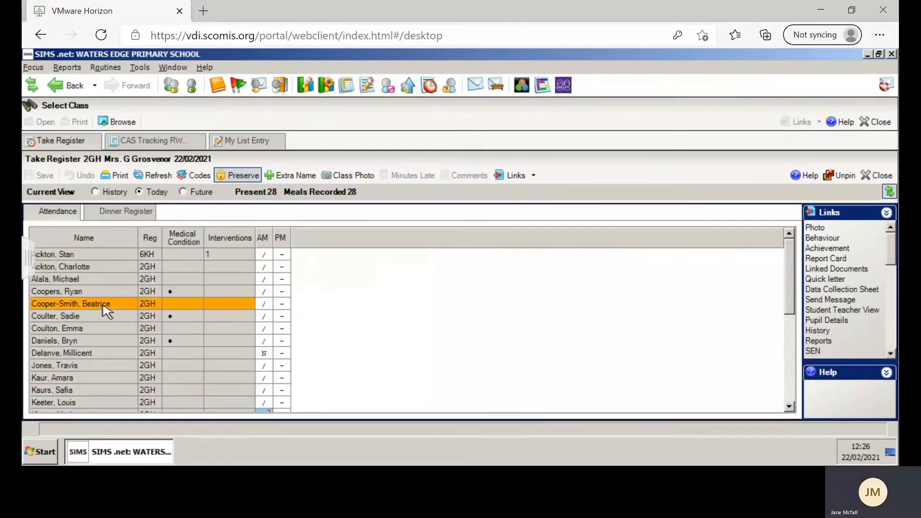
right_click(104, 308)
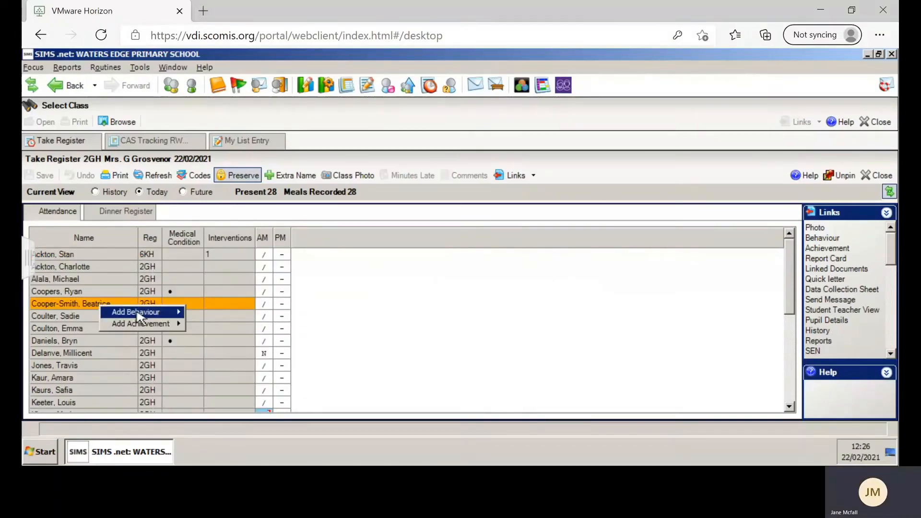
mouse_move(153, 312)
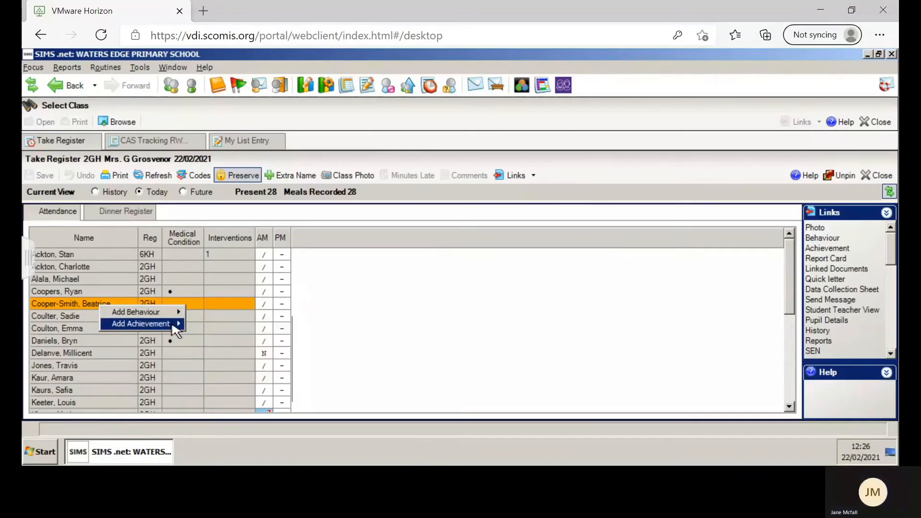
mouse_move(198, 316)
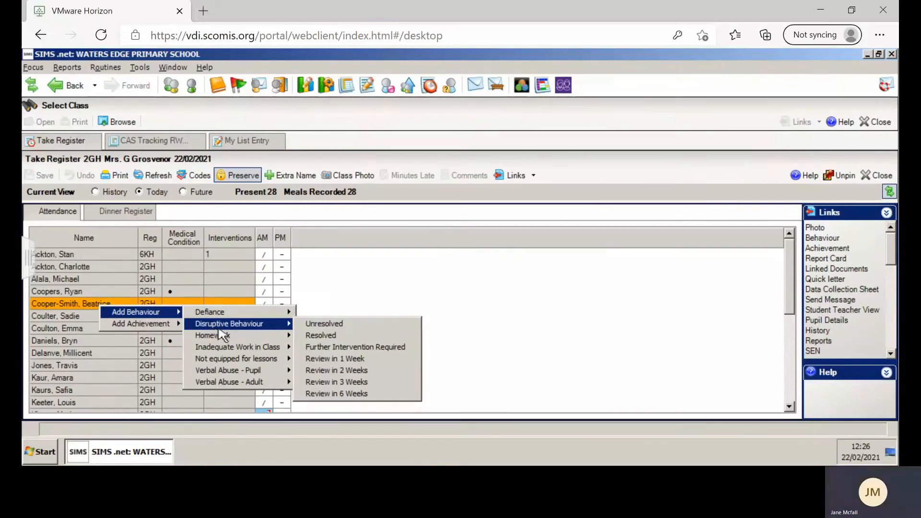
Step: Select the block of pupils from the fifth to the eleventh row and view the Add Achievement types available for the group
click(142, 378)
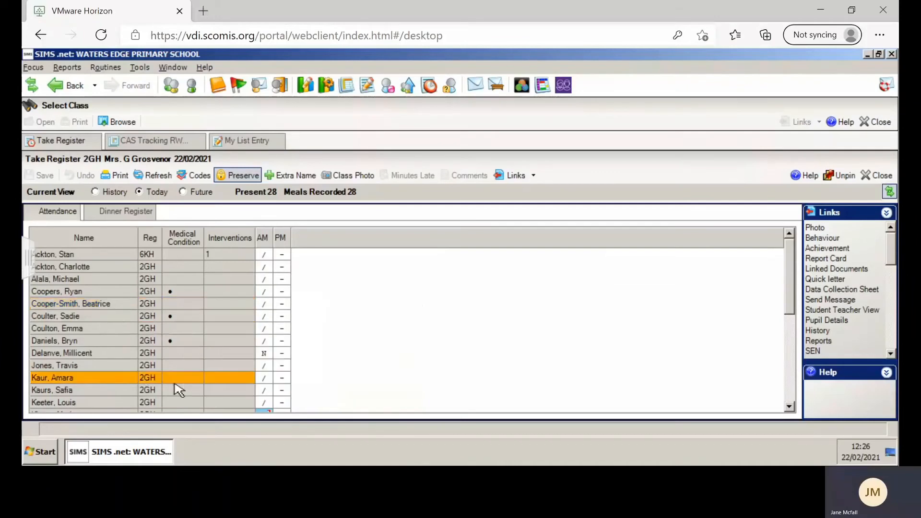
shift+click(96, 306)
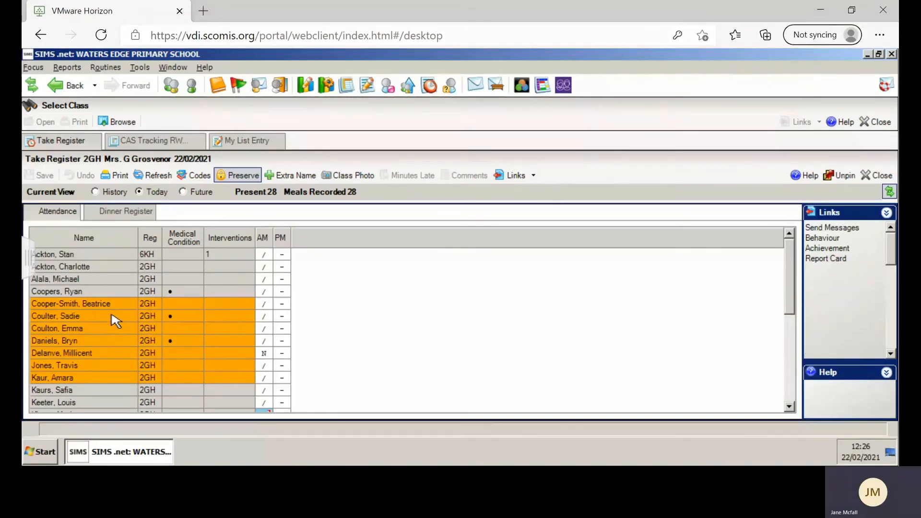
right_click(123, 303)
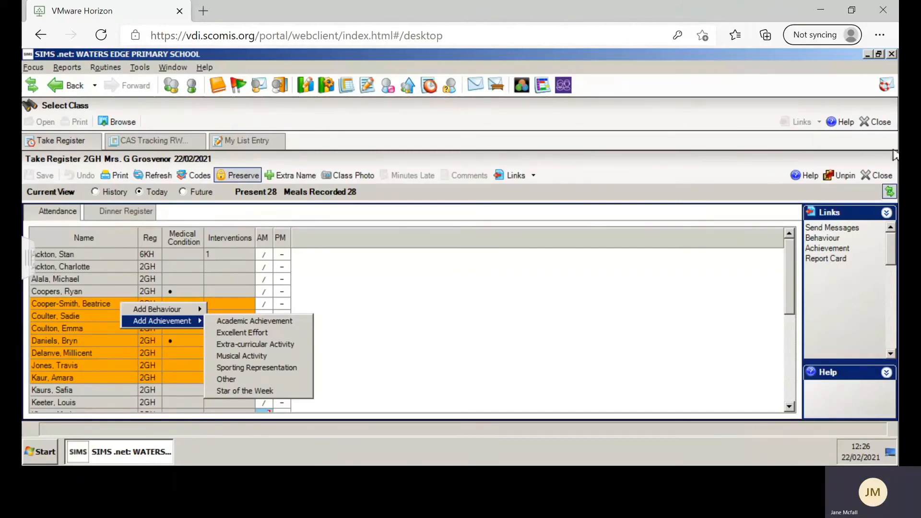
Step: Close the 2GH register and class selection, and find and open the Monday AM register for class 6VC
click(881, 177)
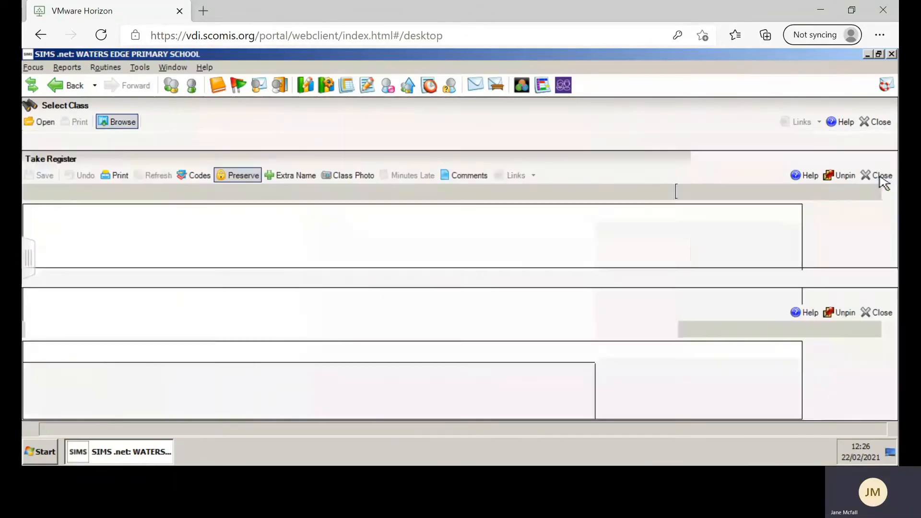
click(881, 124)
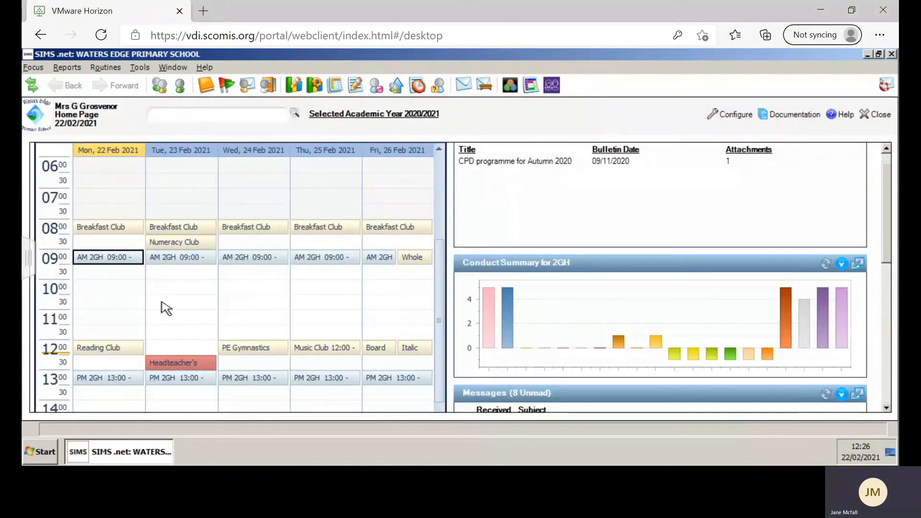
click(418, 86)
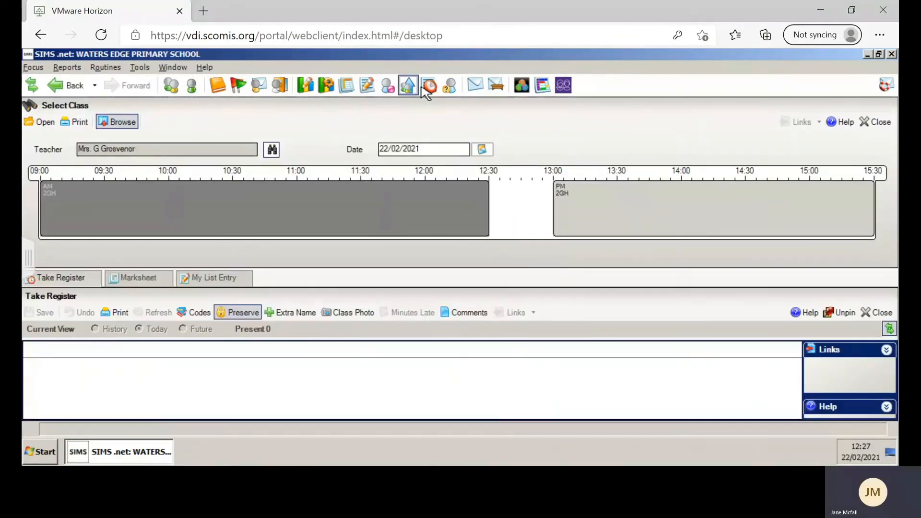
click(275, 151)
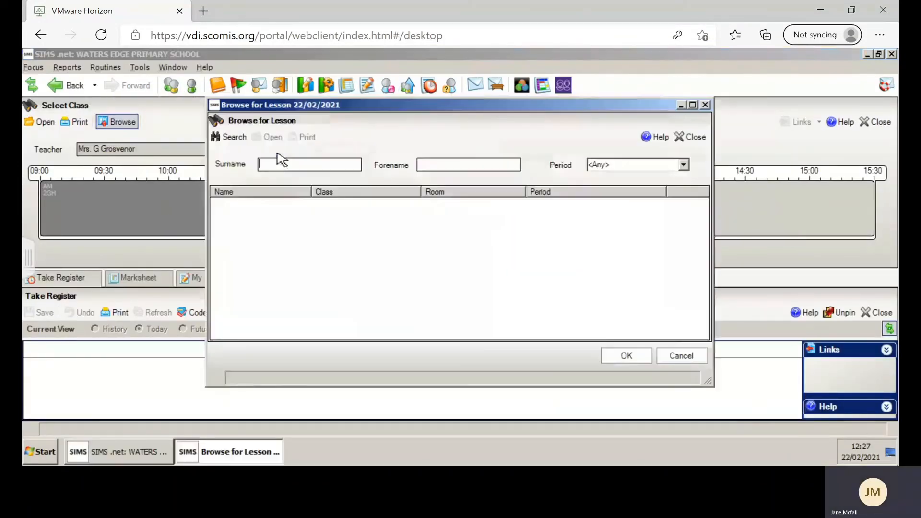
click(229, 137)
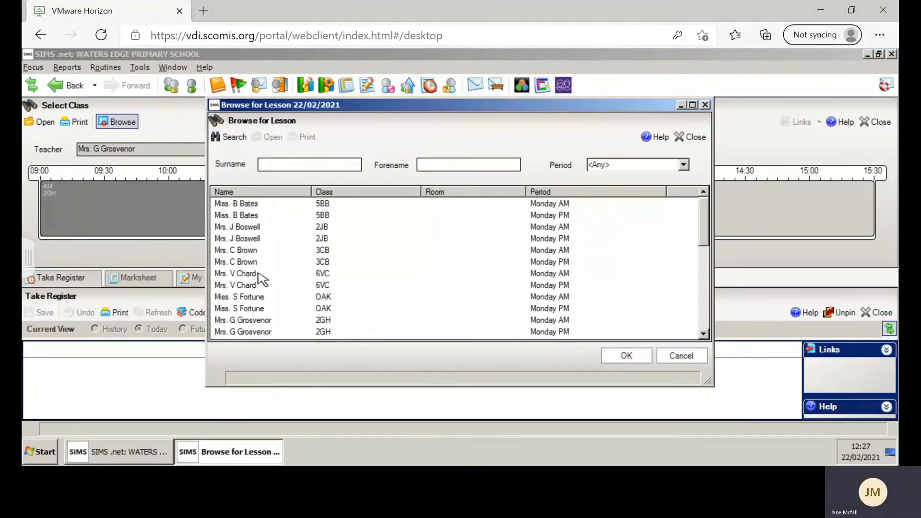
double_click(259, 274)
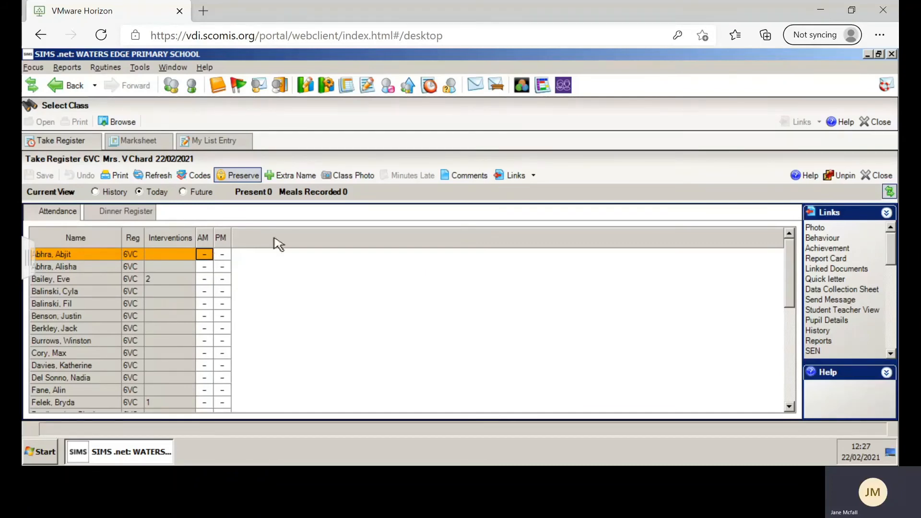
Step: Display the pupil photo while marking the first 6VC pupil present (/) for AM, and close the photo
click(821, 230)
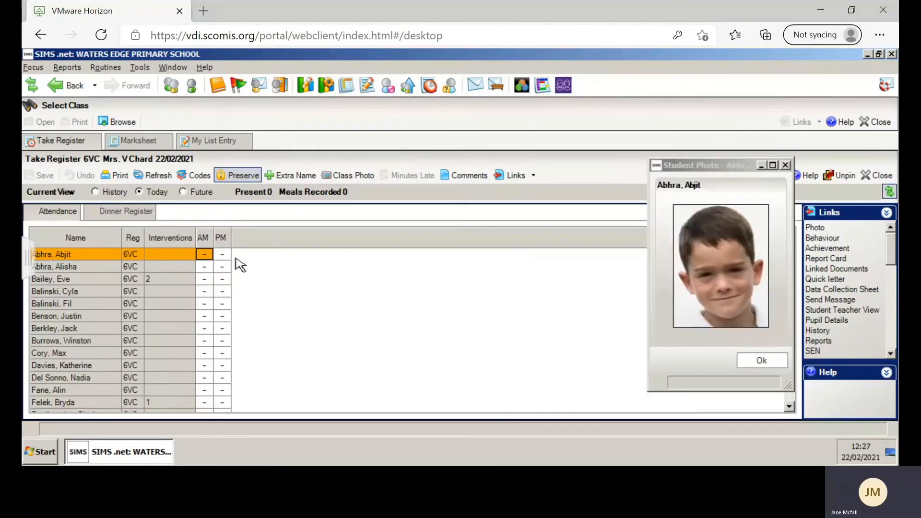
text(/)
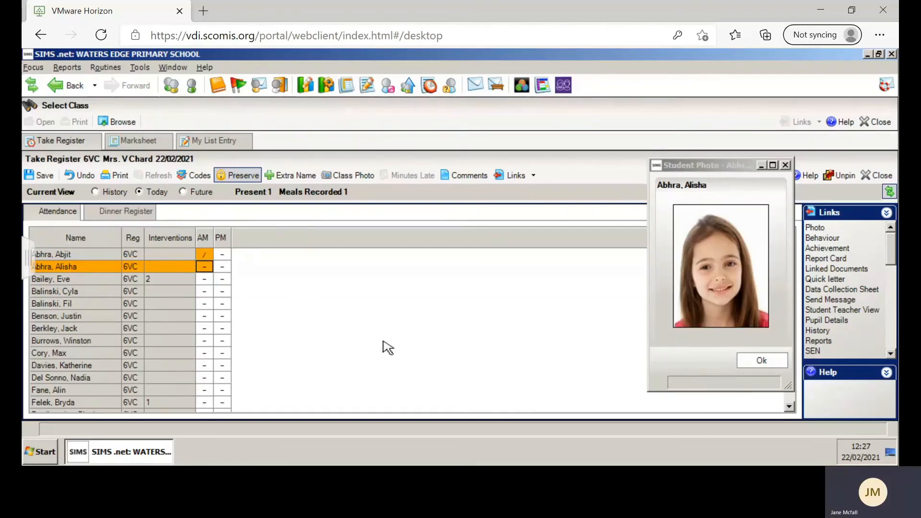
click(778, 364)
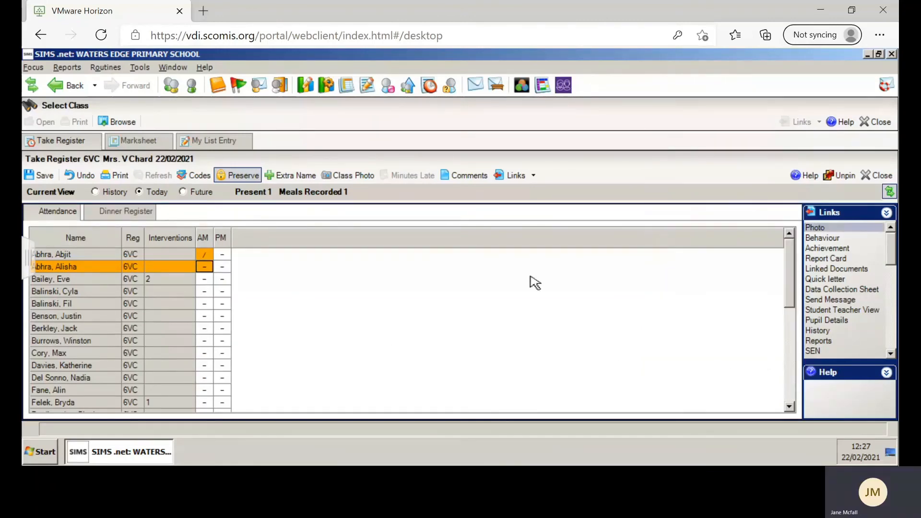
Step: Save the 6VC register with missing marks recorded as absent, and close the register and class selection
click(38, 179)
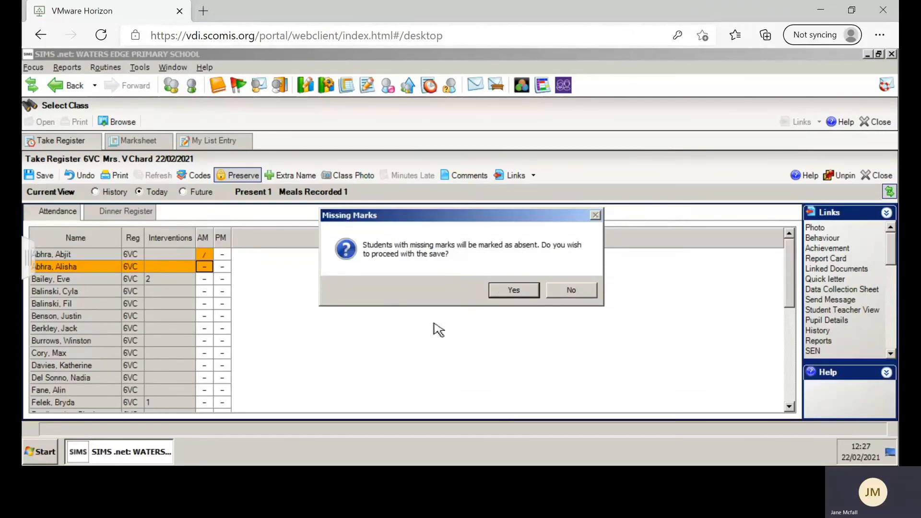
click(522, 292)
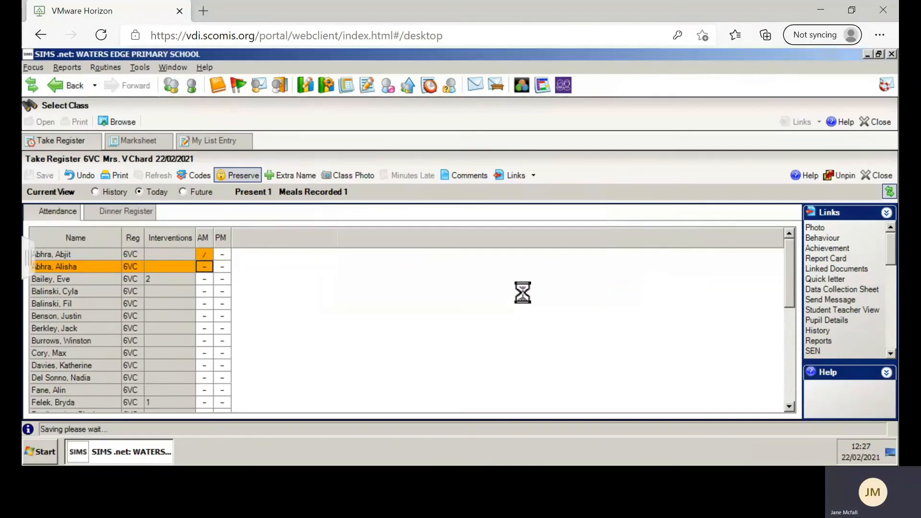
click(885, 178)
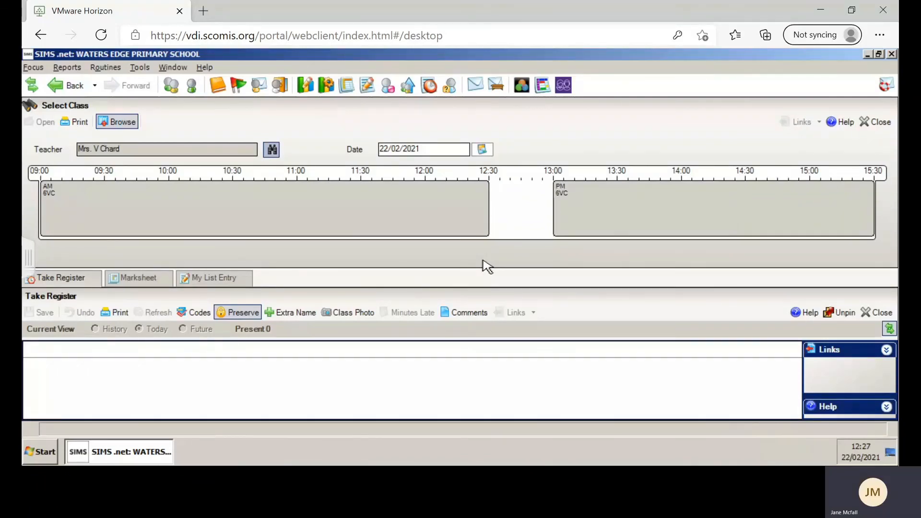
click(879, 123)
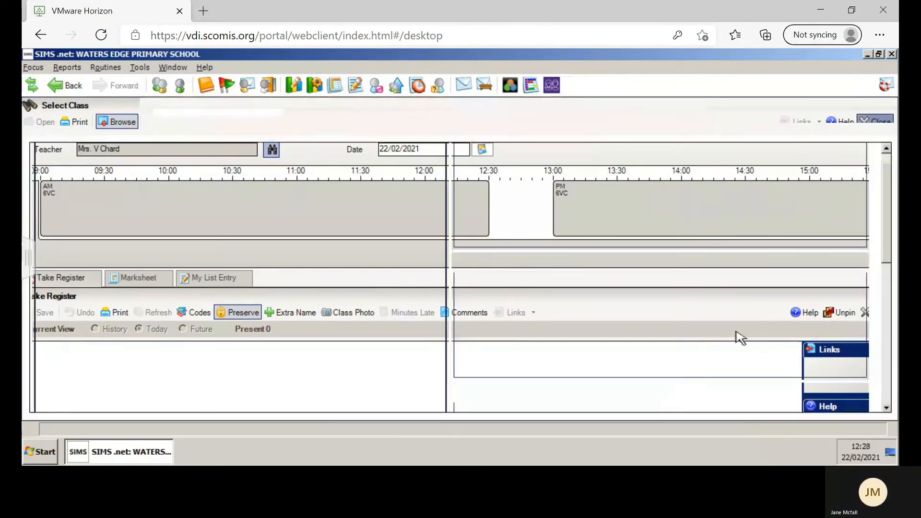